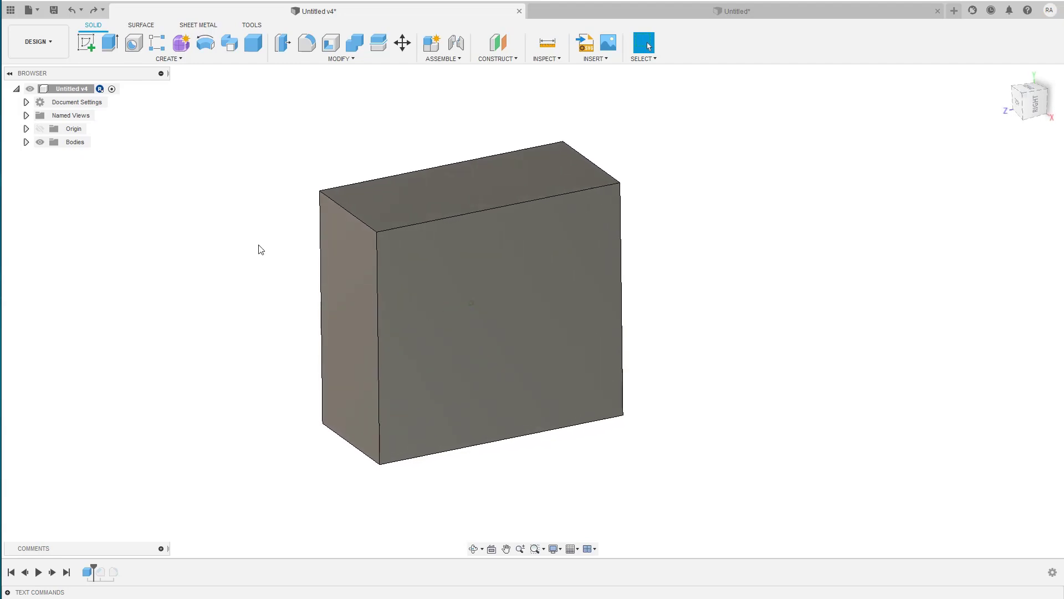
Step: Measure the length of the block's near vertical edge
key("i")
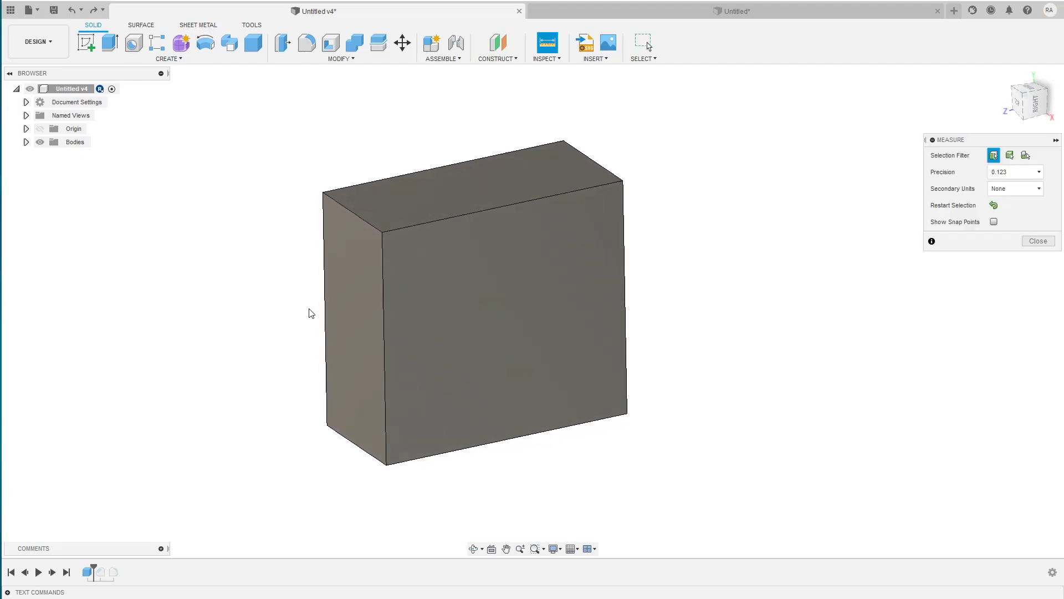
left_click(383, 337)
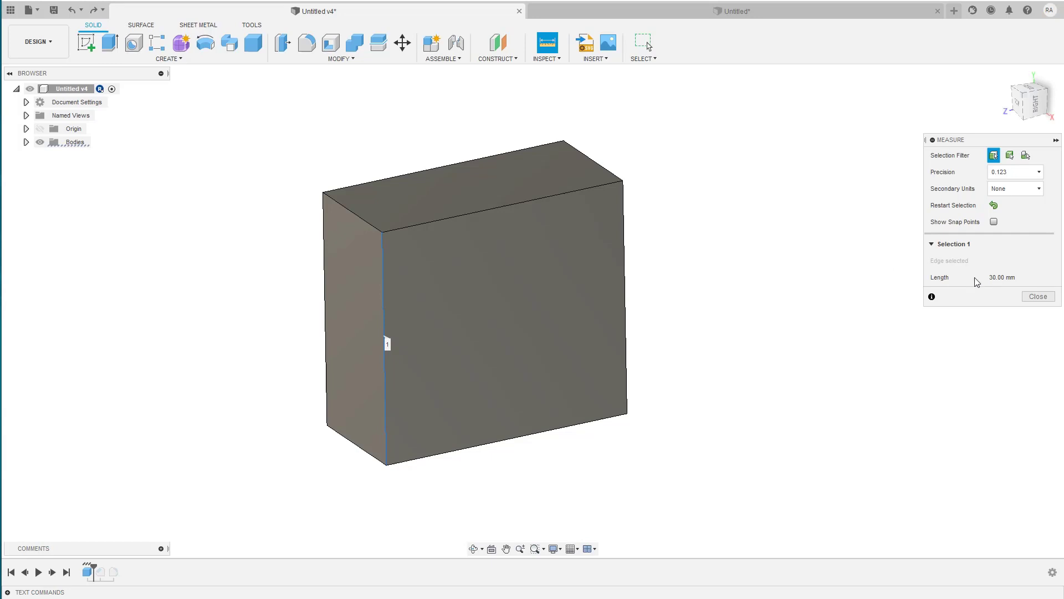
key("Escape")
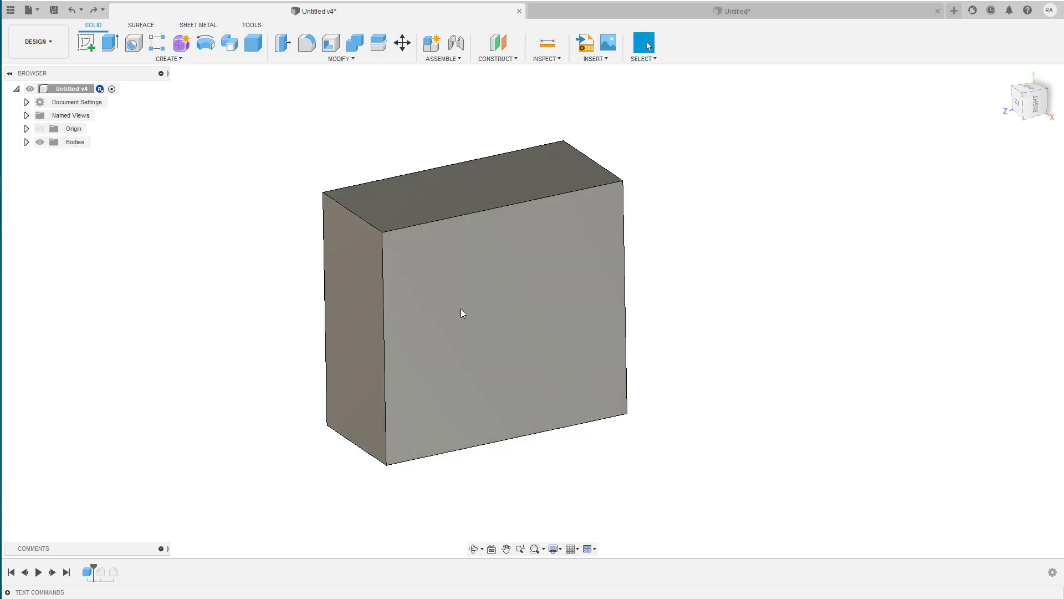
Step: Try a 15 mm fillet on the upper and lower edges of the block's narrow end face, and undo it
key("f")
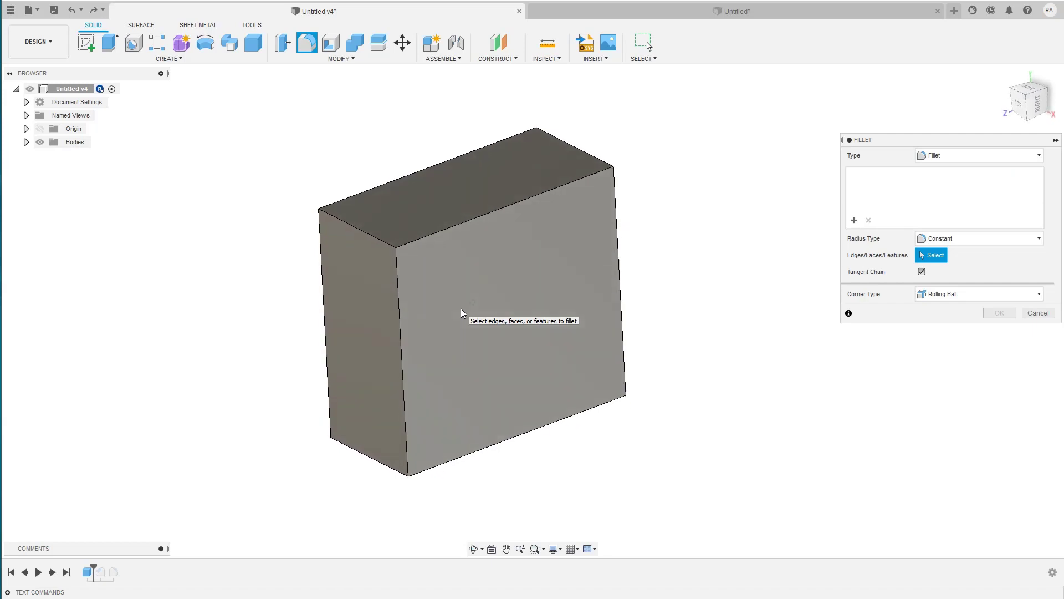
left_click(362, 233)
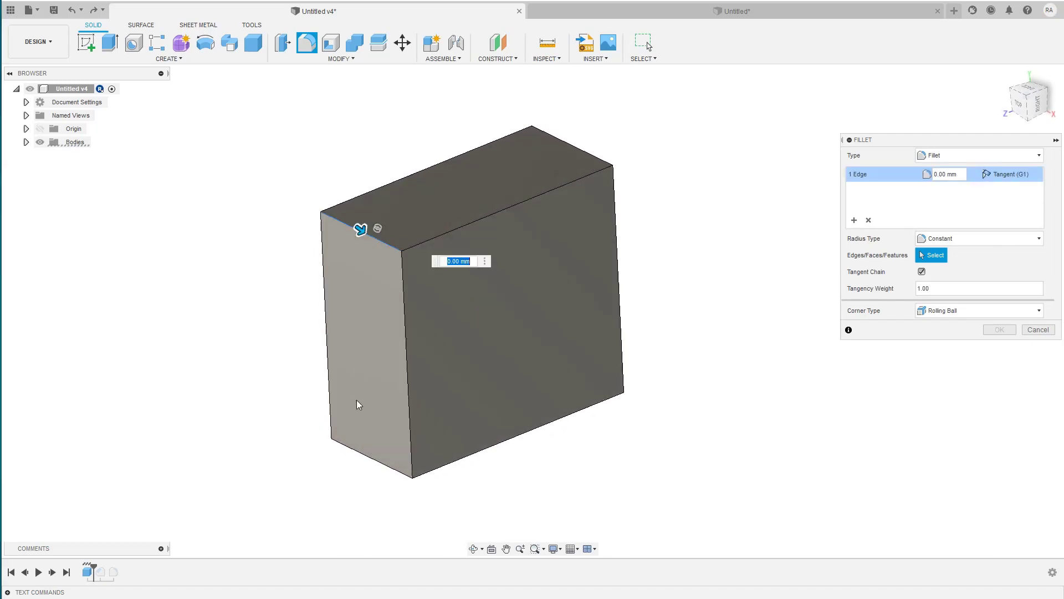
left_click(369, 462)
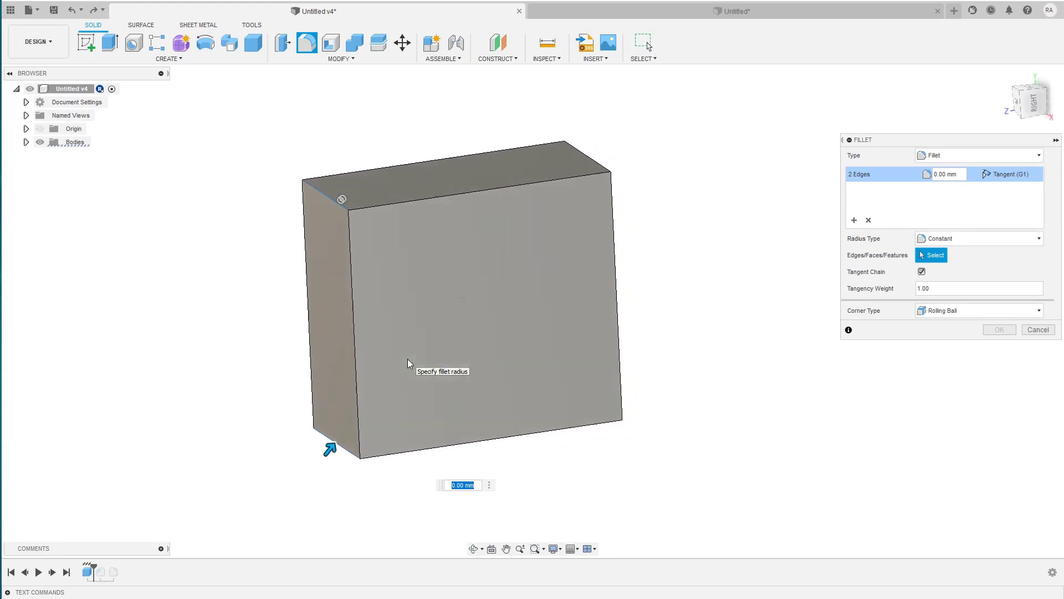
type("15")
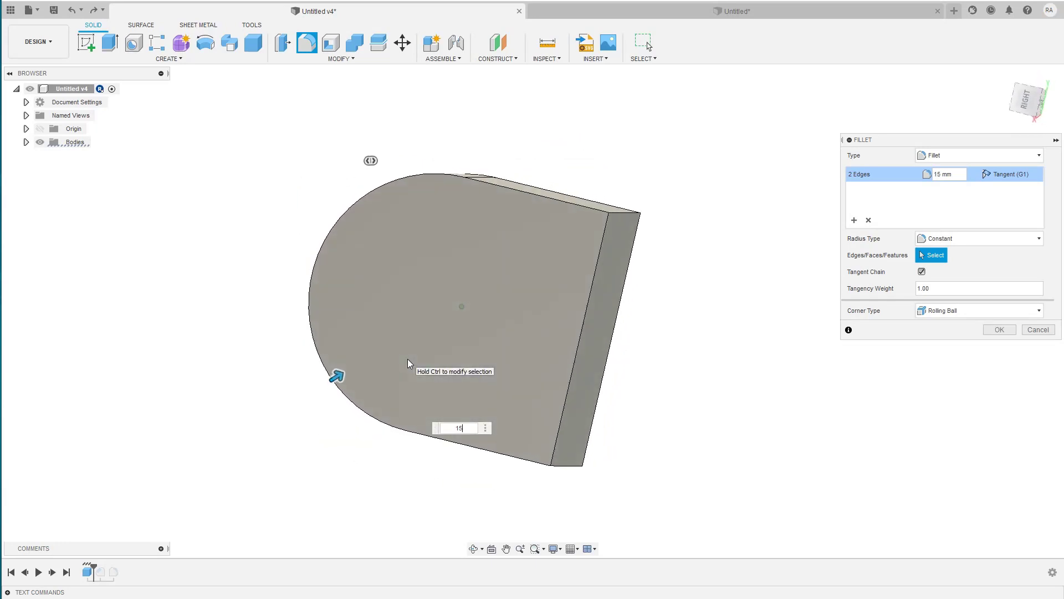
key("Return")
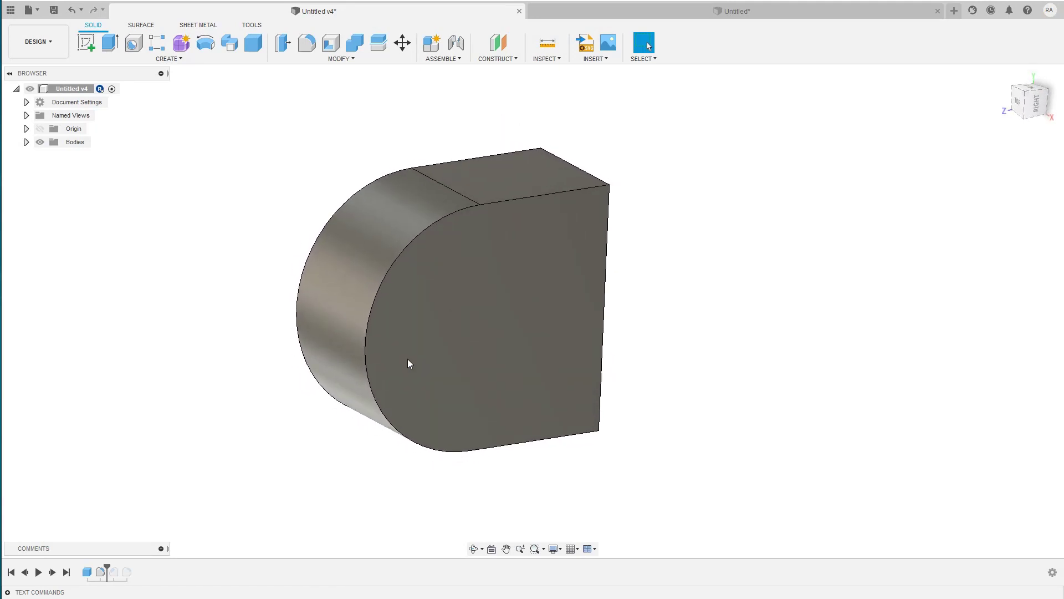
key("ctrl+z")
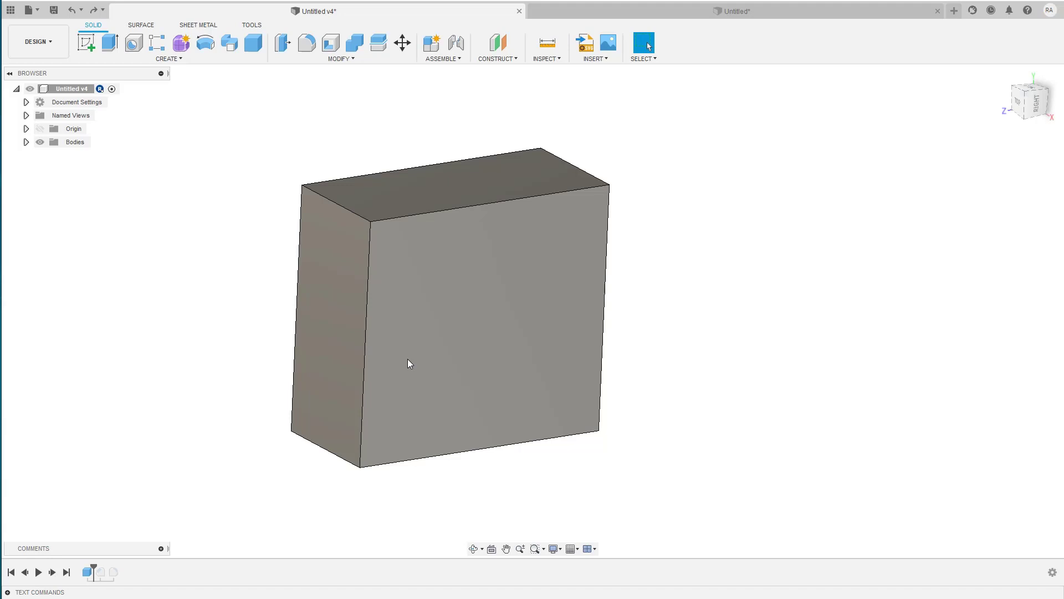
Step: Extrude the block's top face downward as a cut of about 9.5 mm
left_click(415, 200)
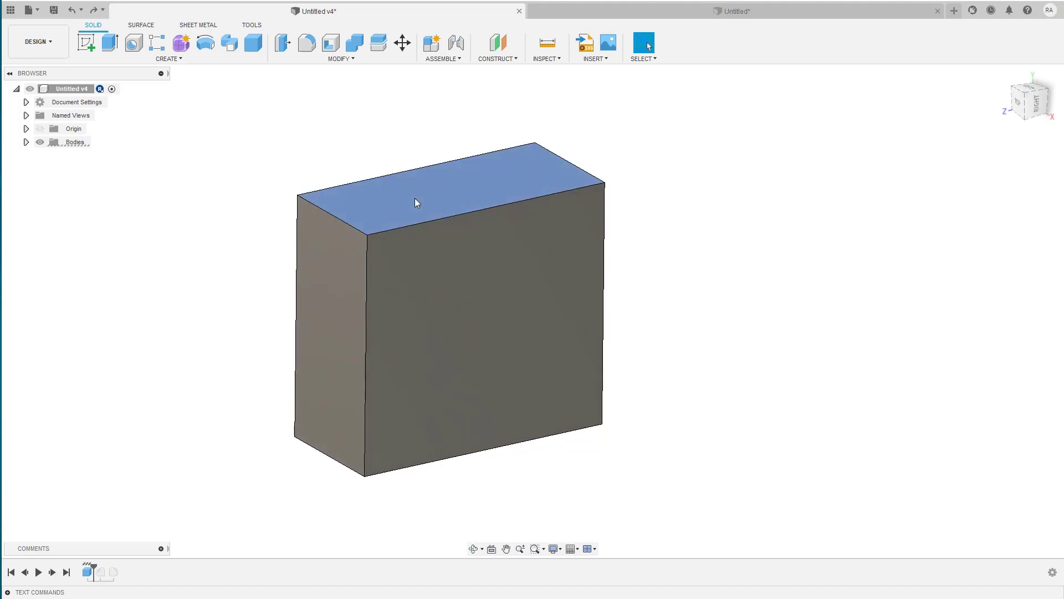
key("e")
left_click_drag(412, 191, 427, 271)
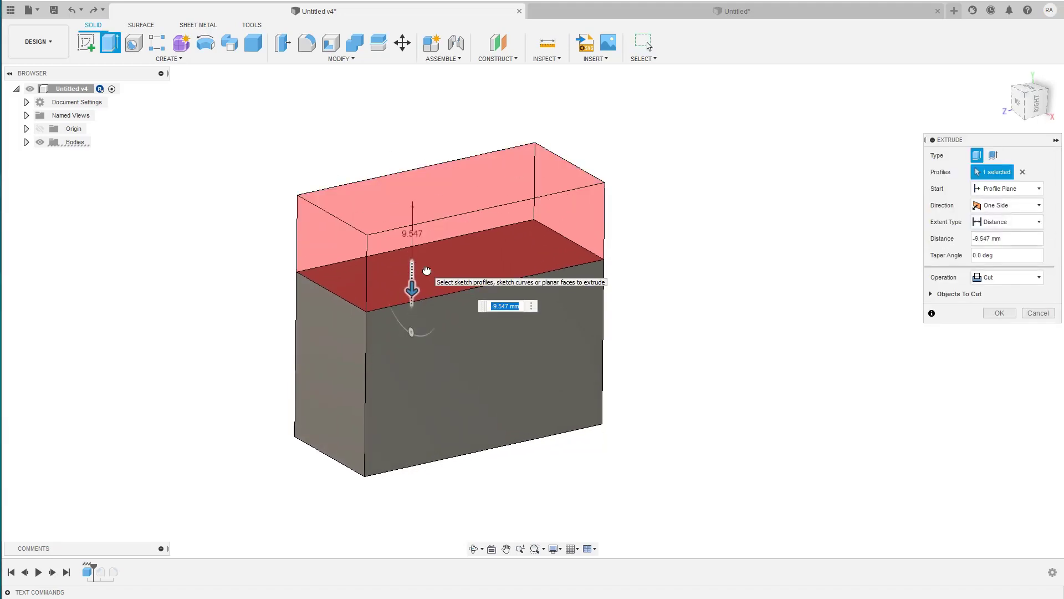
key("Return")
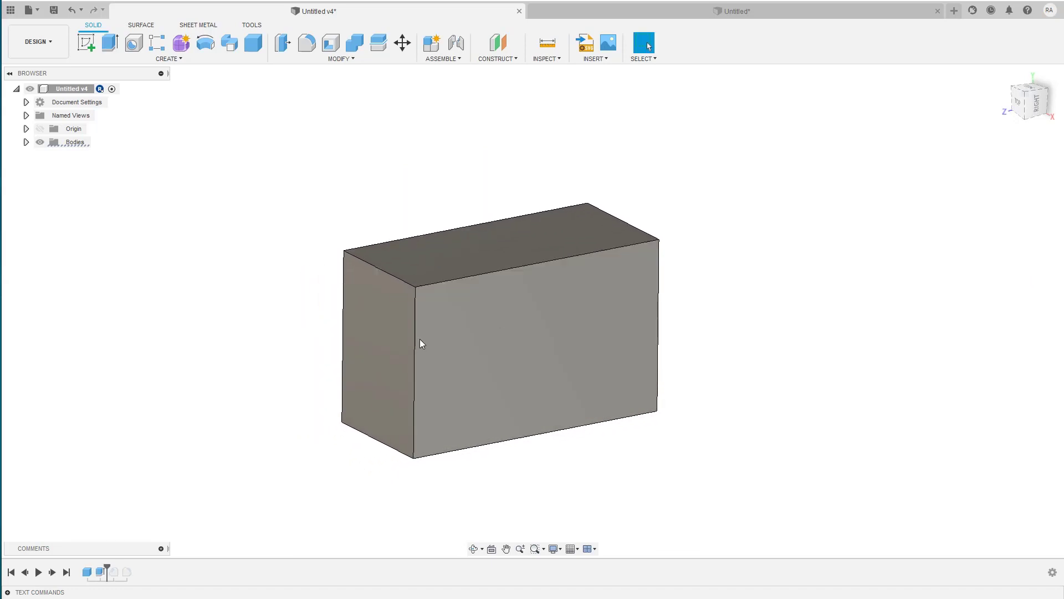
Step: Measure the near vertical edge of the shortened block
key("i")
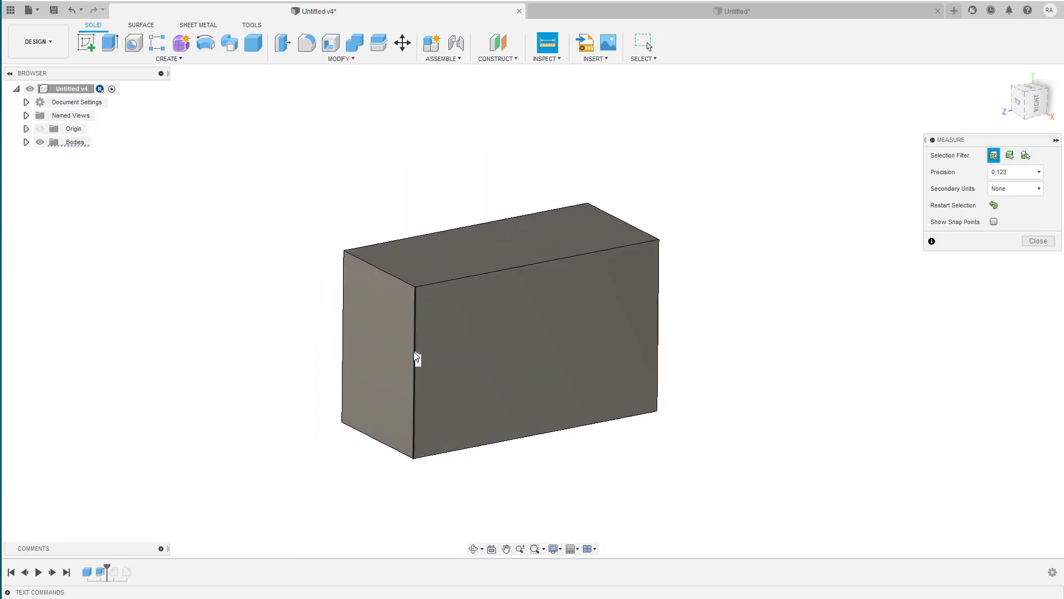
left_click(415, 353)
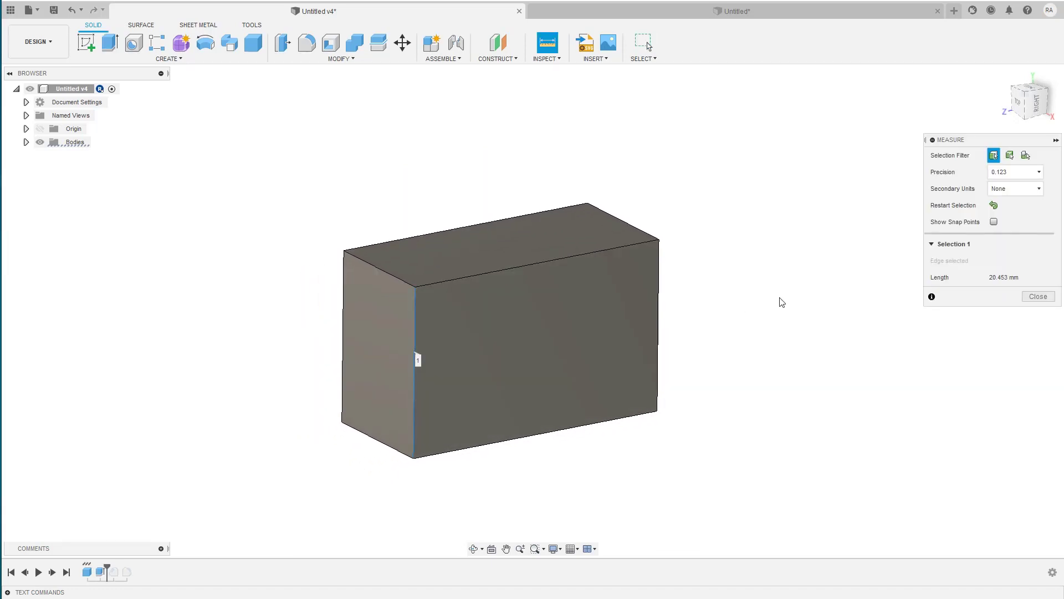
left_click(997, 279)
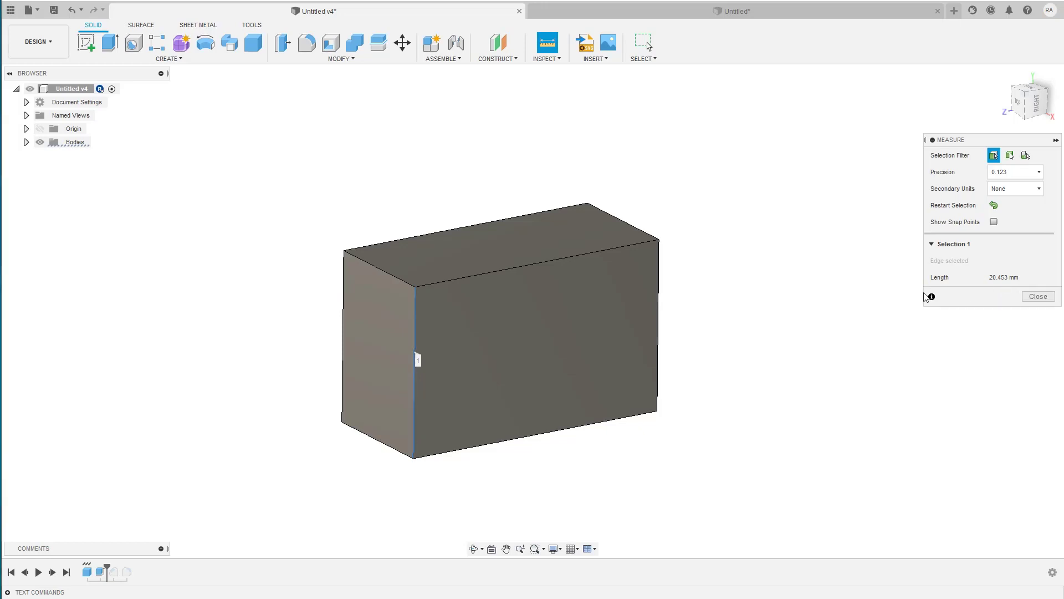
key("Escape")
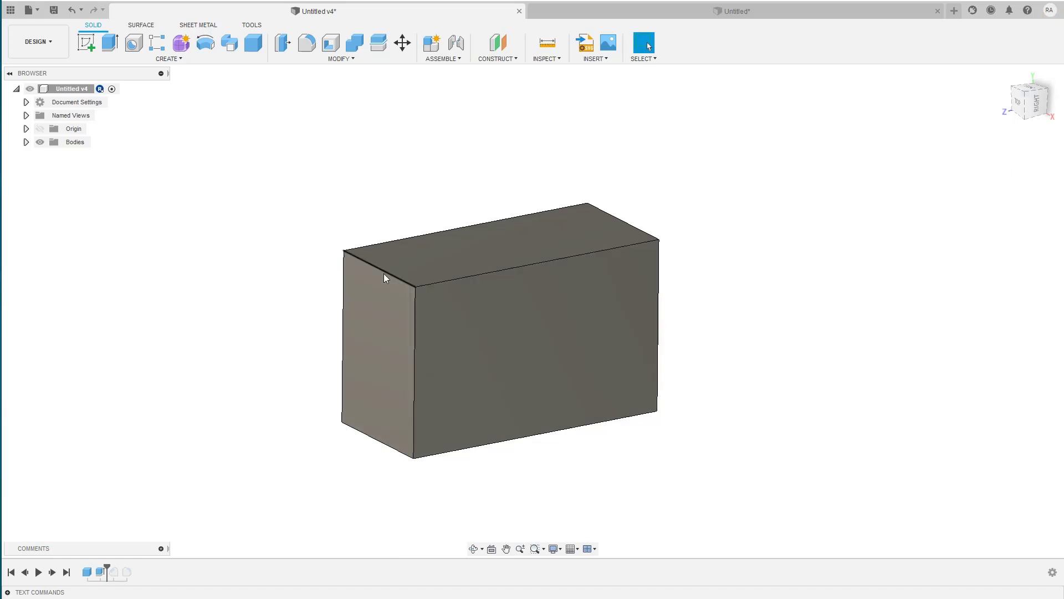
Step: Try filleting the upper and lower edges of the narrow end face with a radius of 20.453 mm/2
key("f")
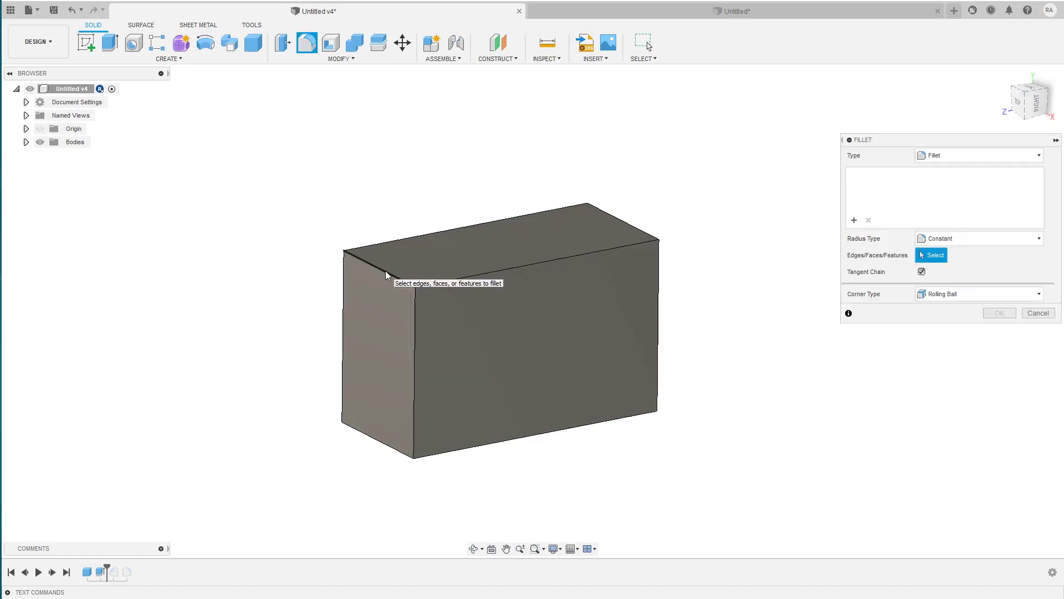
left_click(386, 272)
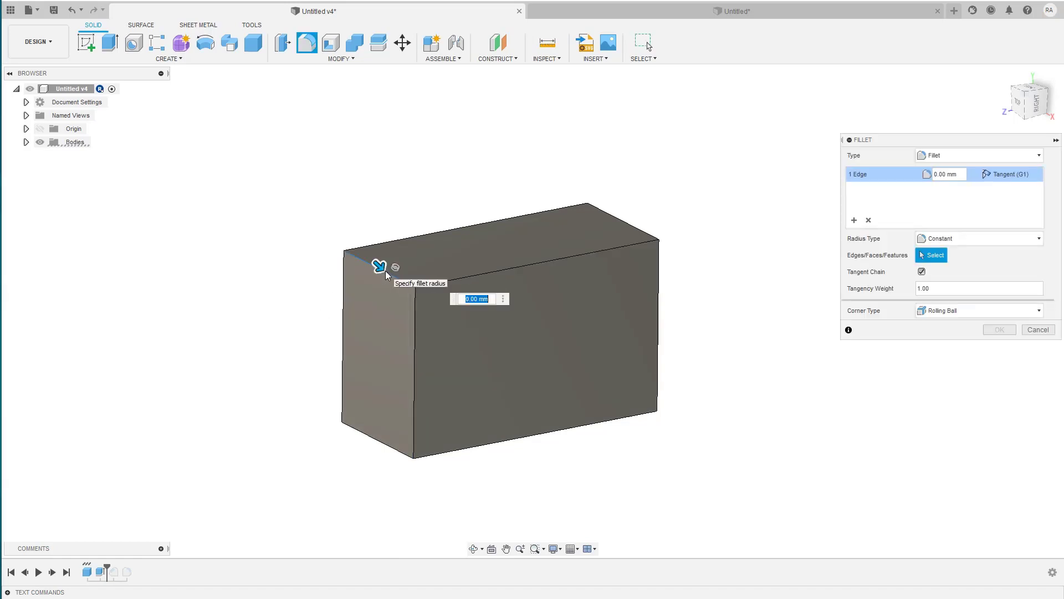
left_click(377, 440)
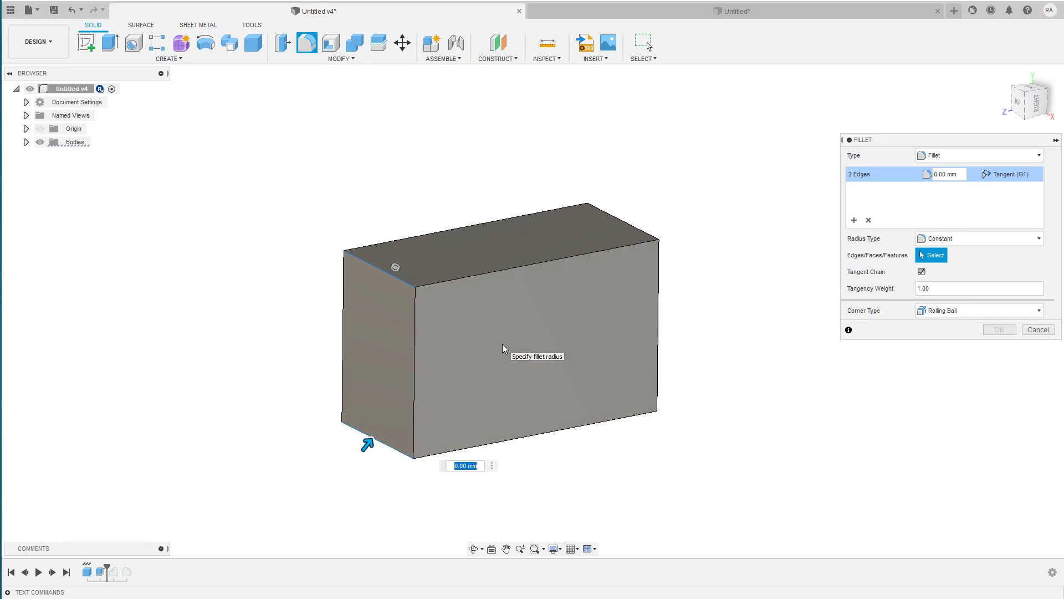
type("20.453 mm")
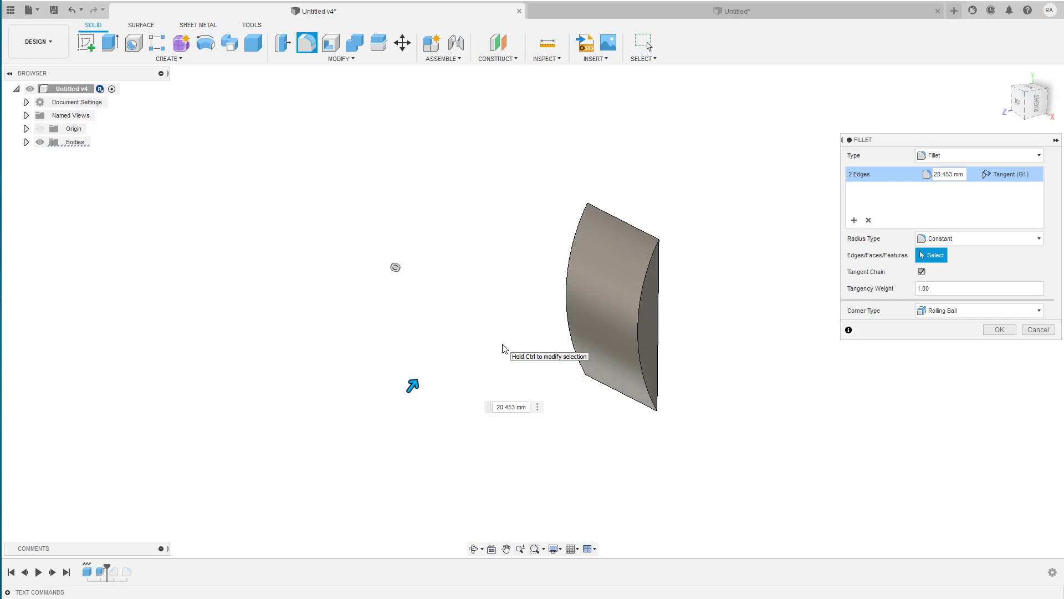
type("/2")
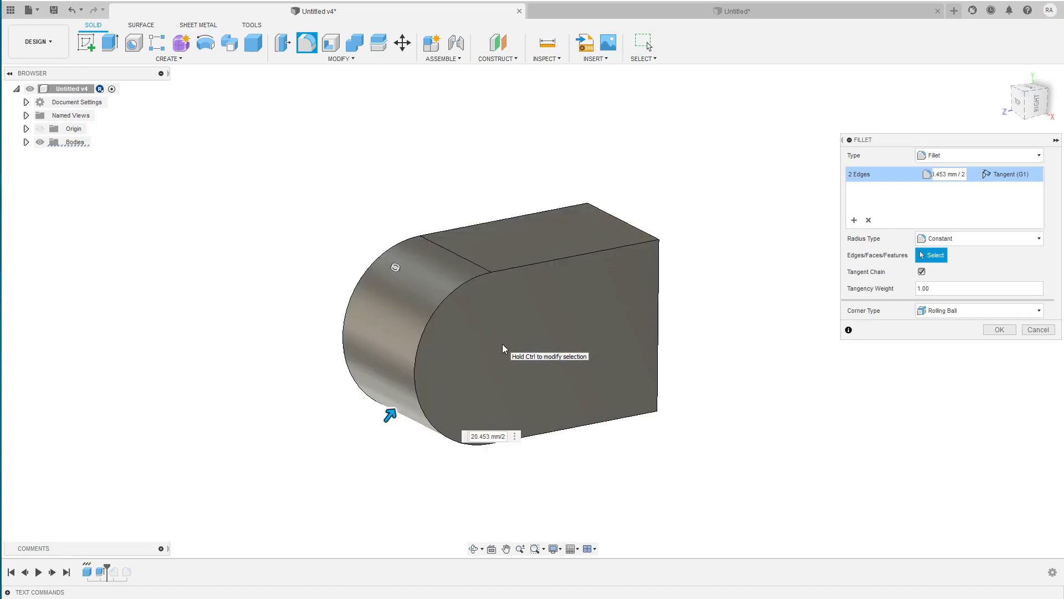
key("Escape")
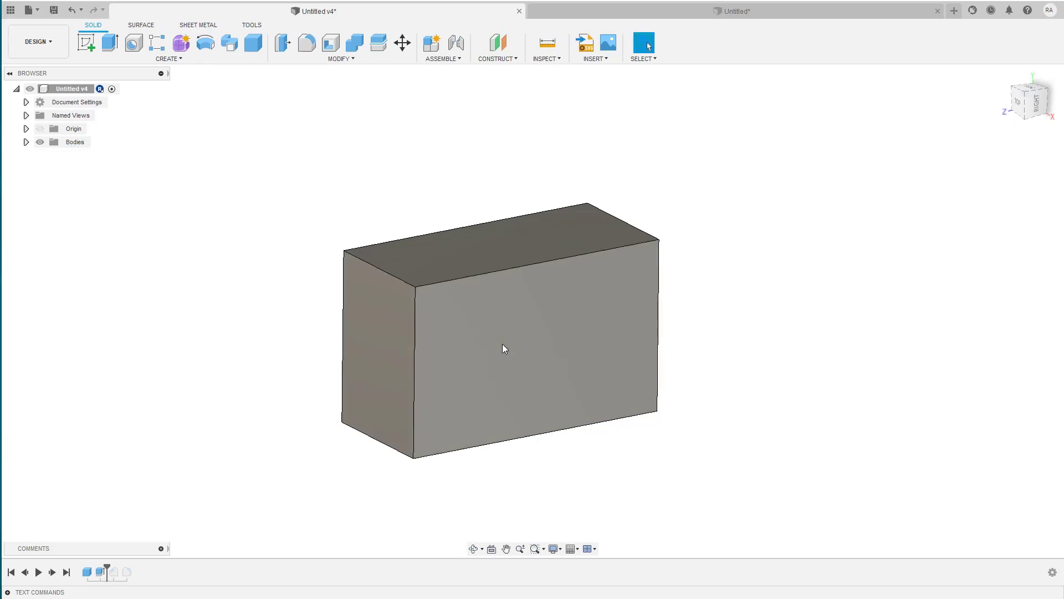
Step: Start a Full Round Fillet with the block's narrow end face as the center face
key("f")
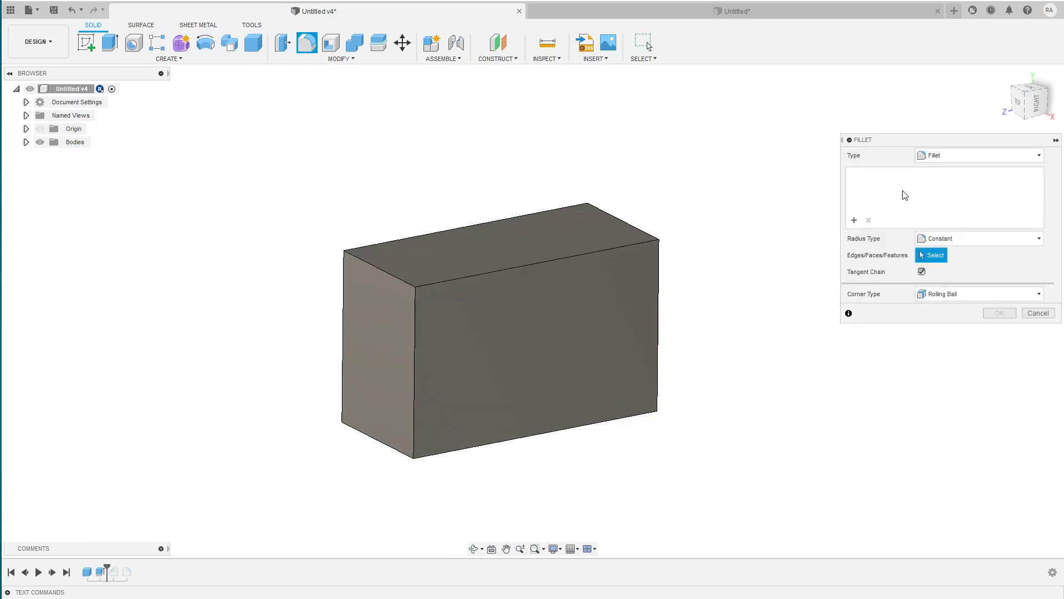
left_click(946, 157)
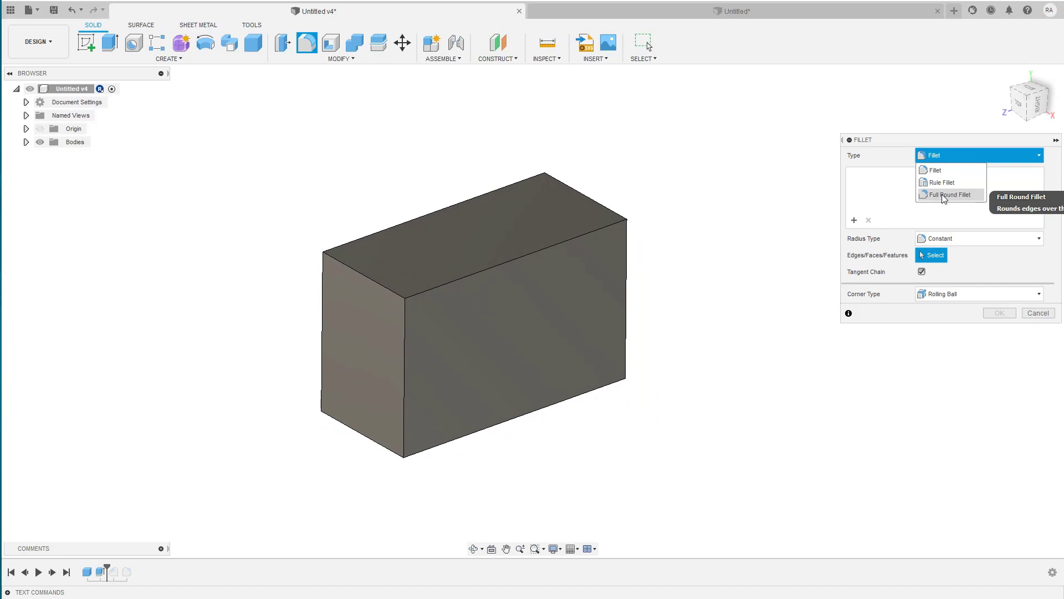
left_click(944, 195)
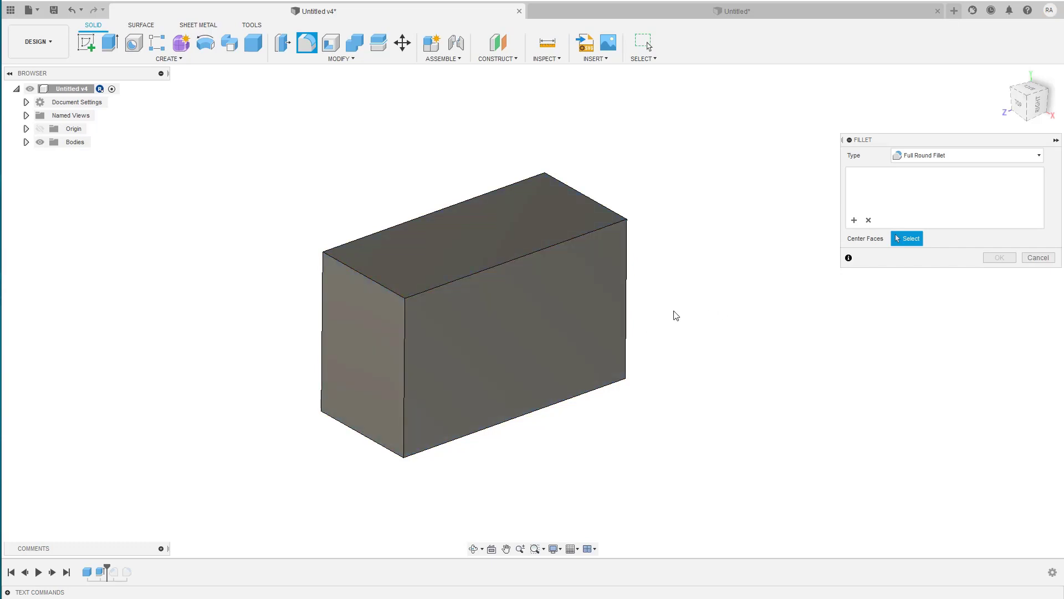
left_click(361, 352)
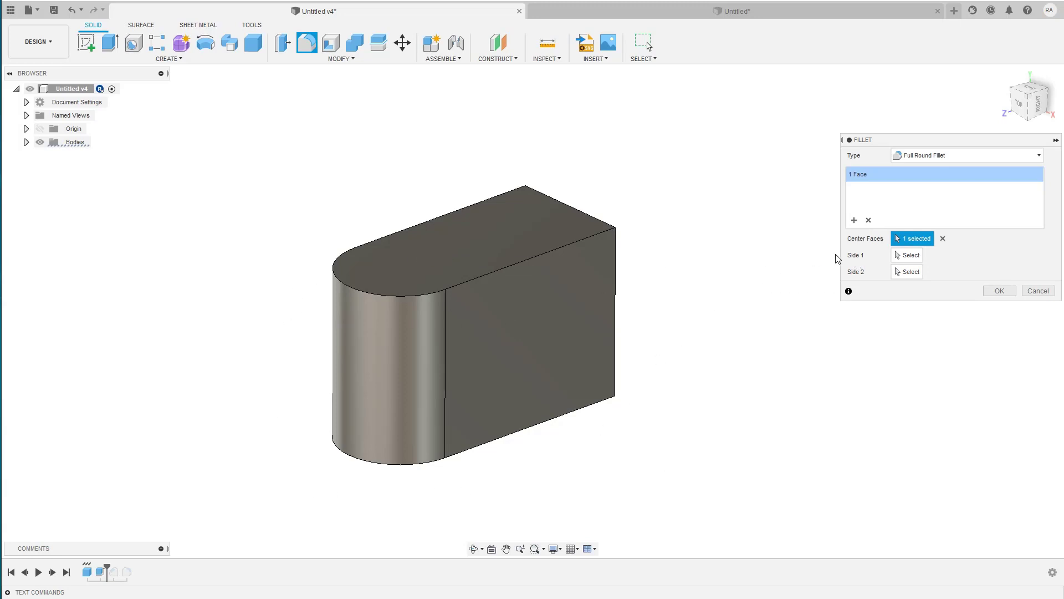
Step: Assign the top face as Side 1 and the bottom face as Side 2, and complete the full round fillet
left_click(910, 259)
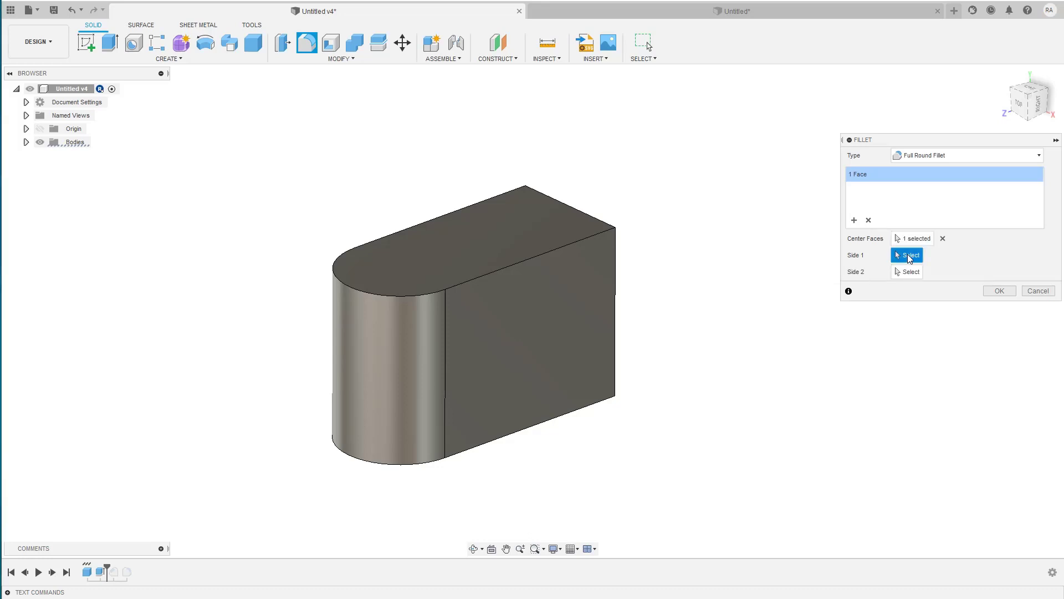
left_click(435, 254)
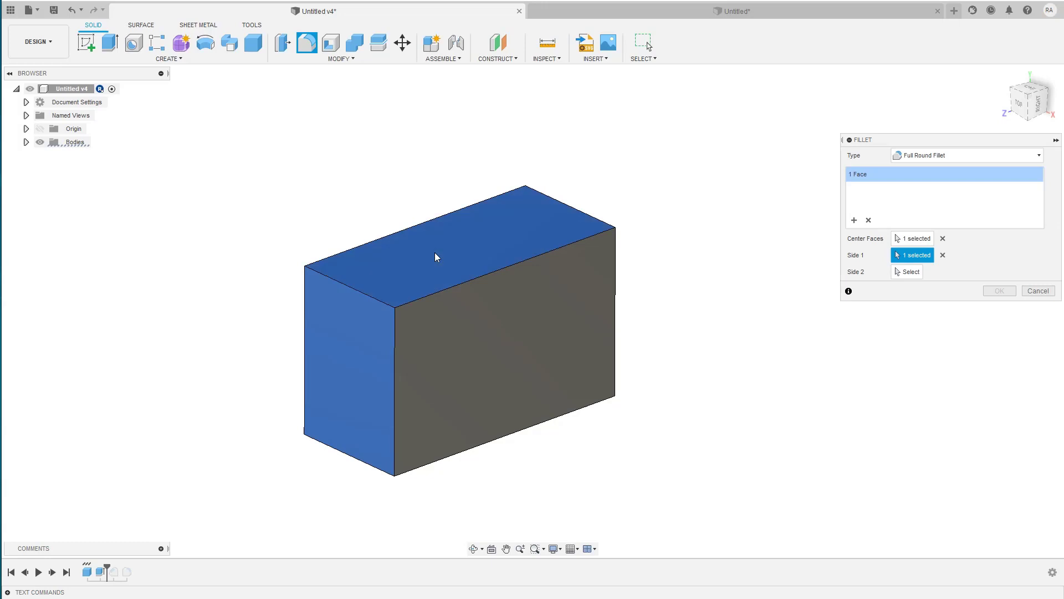
left_click(909, 276)
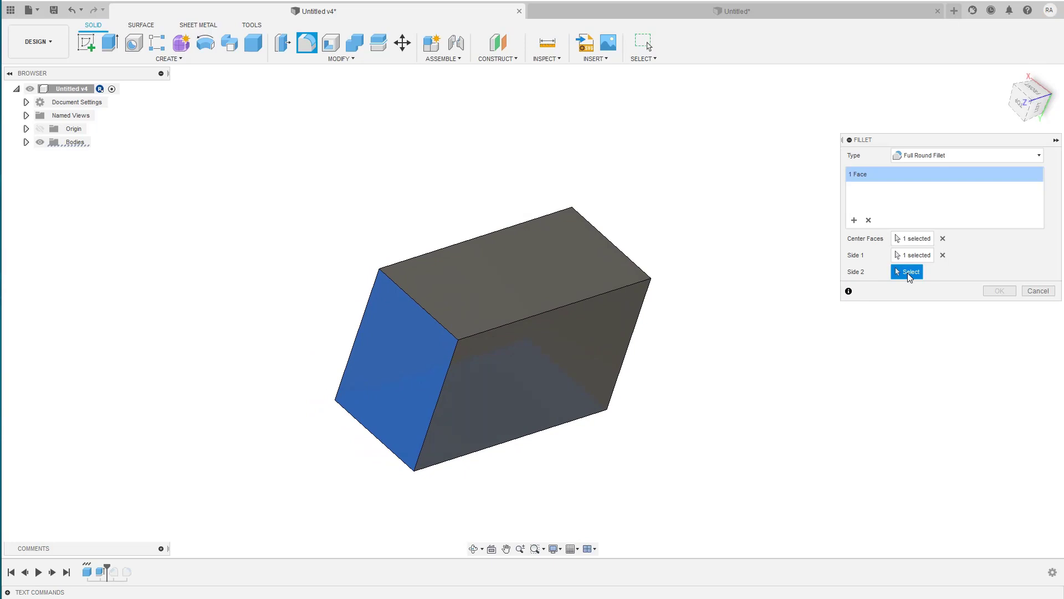
left_click(496, 288)
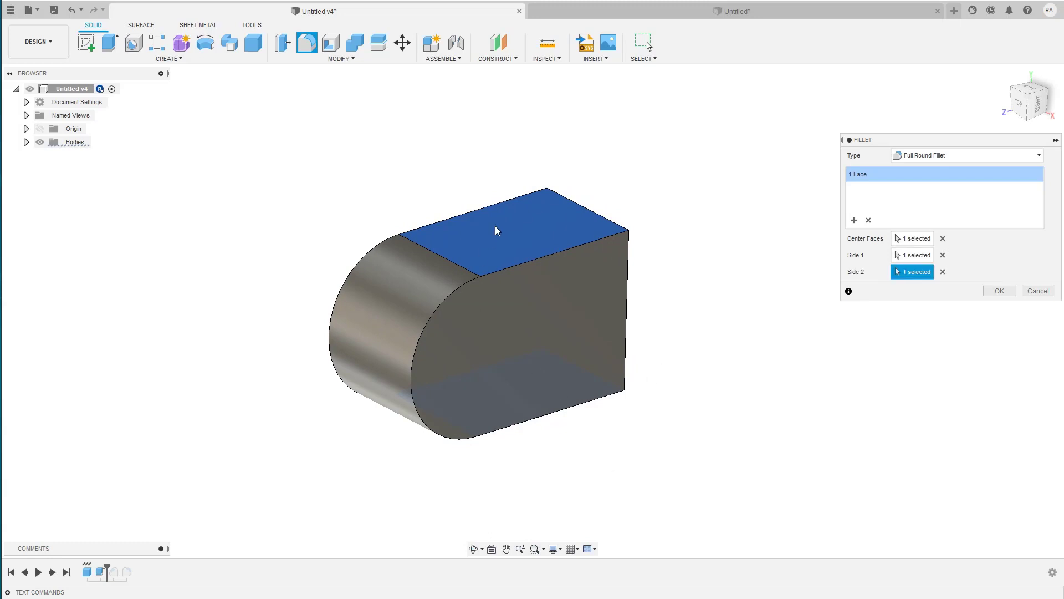
middle_click_drag(529, 387, 387, 318, "shift")
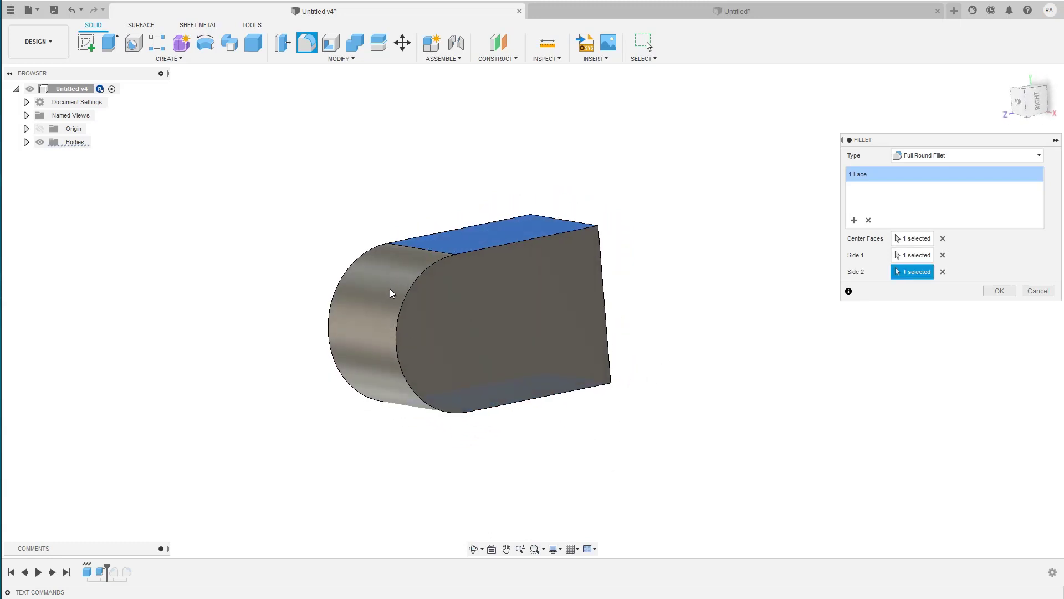
scroll(390, 293, "up", 1)
scroll(390, 292, "up", 1)
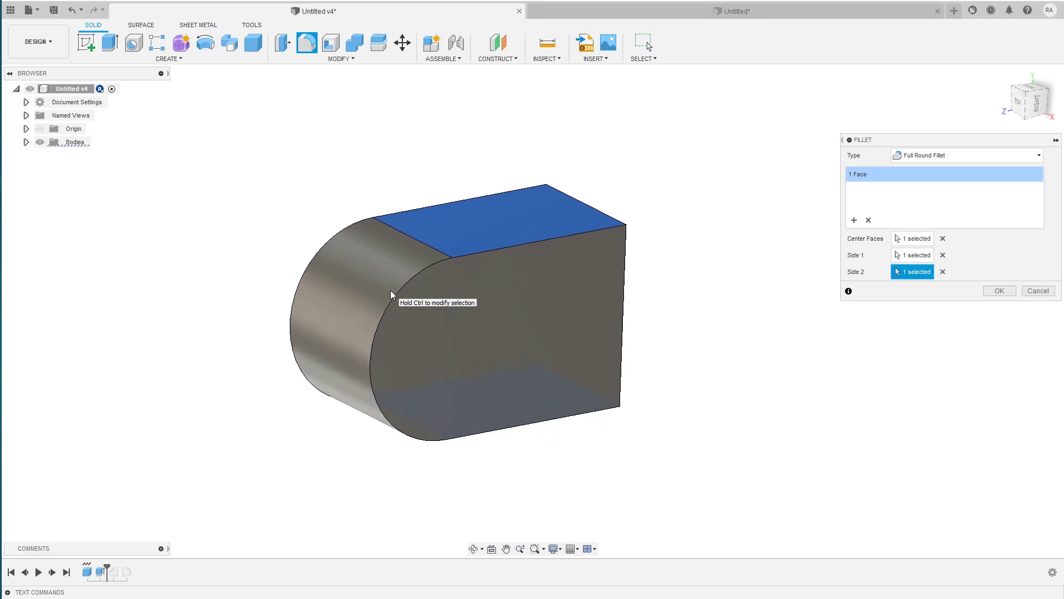
scroll(390, 290, "up", 1)
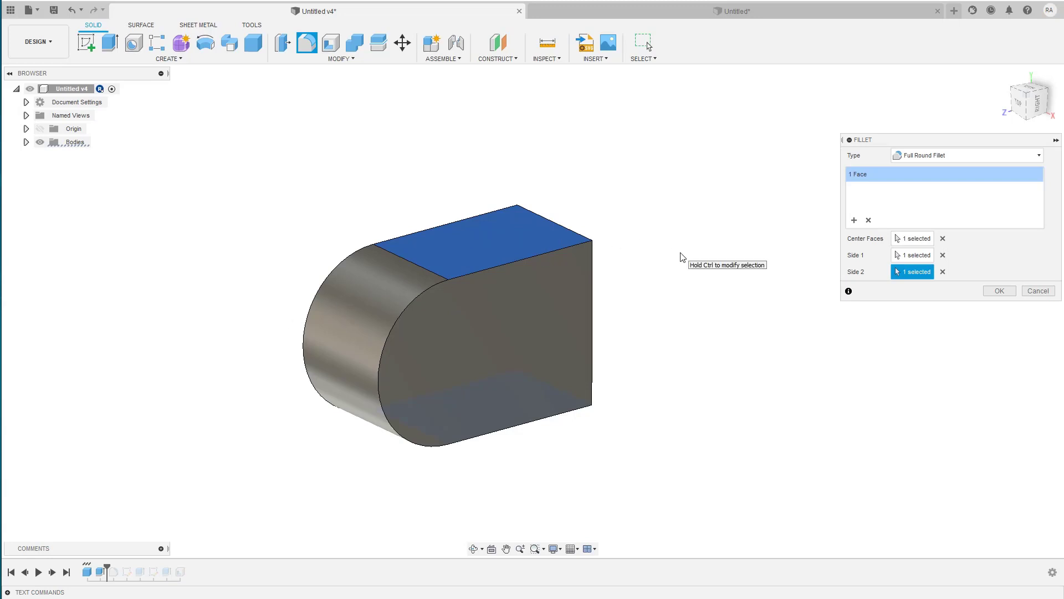
key("Return")
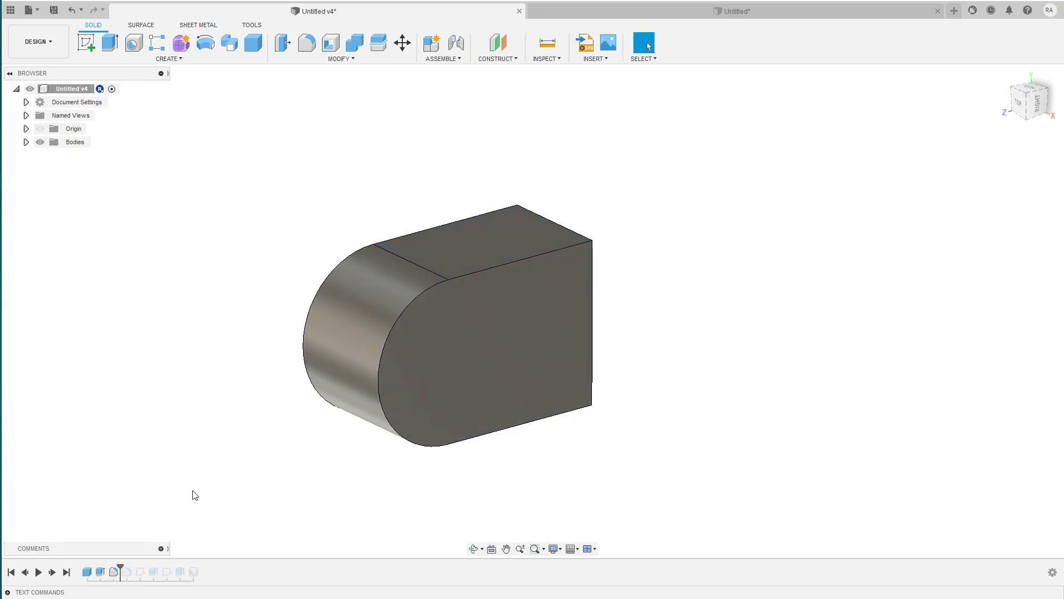
Step: Make the block taller by changing the distance of its top cut to about -2.466 mm, and inspect the rounded end
double_click(101, 570)
left_click_drag(446, 266, 446, 217)
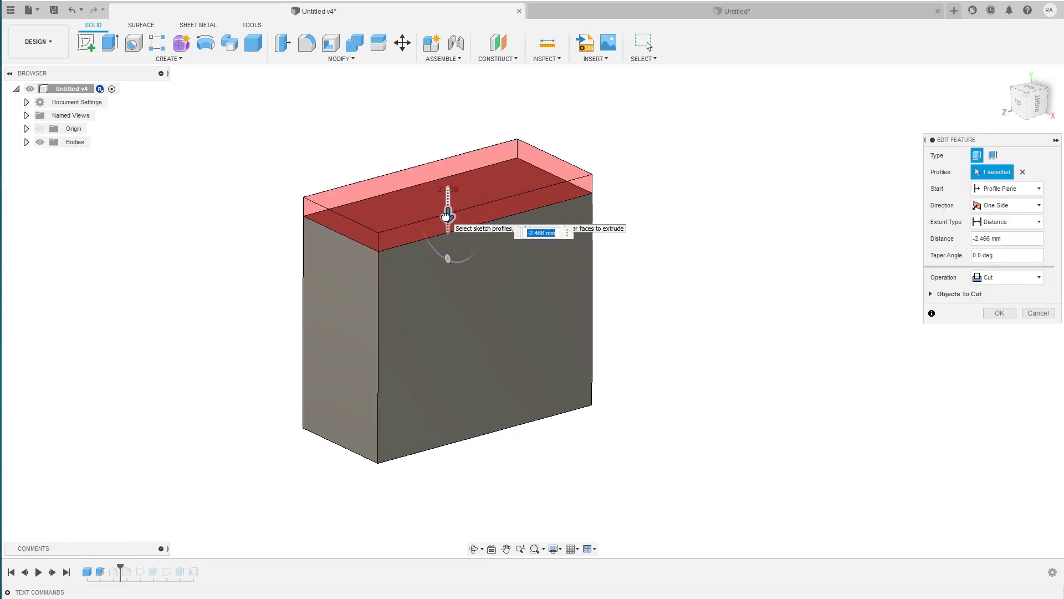
key("Return")
middle_click_drag(446, 217, 385, 211, "shift")
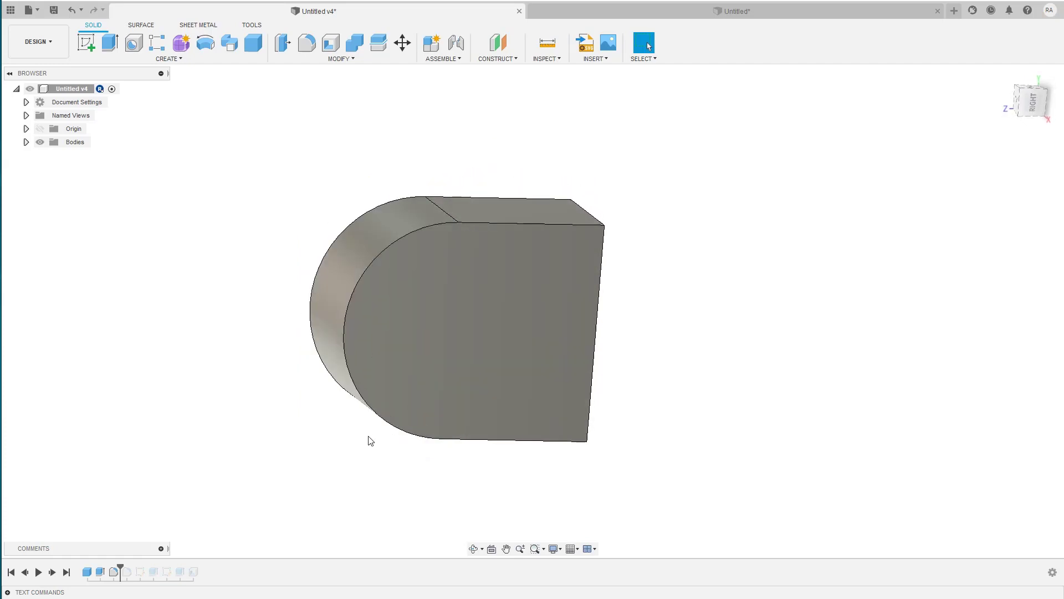
middle_click_drag(428, 423, 428, 424, "shift")
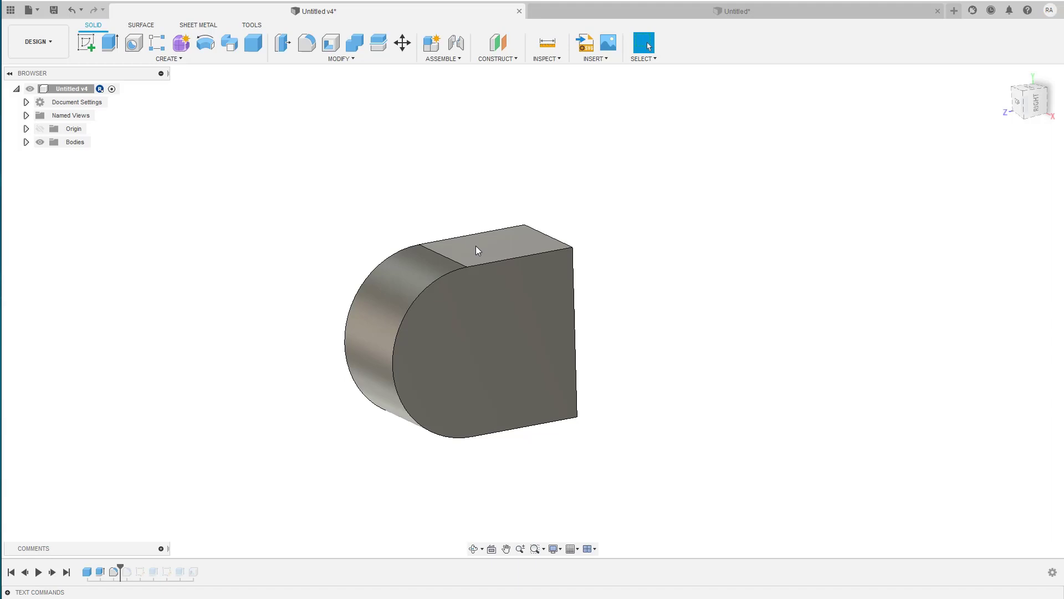
Step: Undo the last height change and the full round fillet, and measure the near vertical edge of the narrow end face
key("ctrl+z")
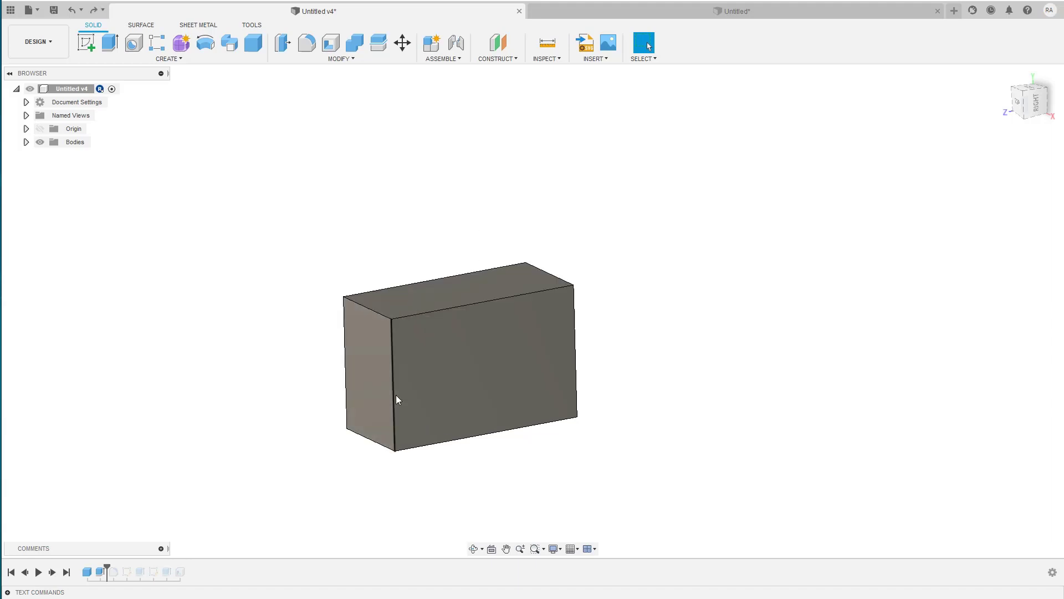
key("i")
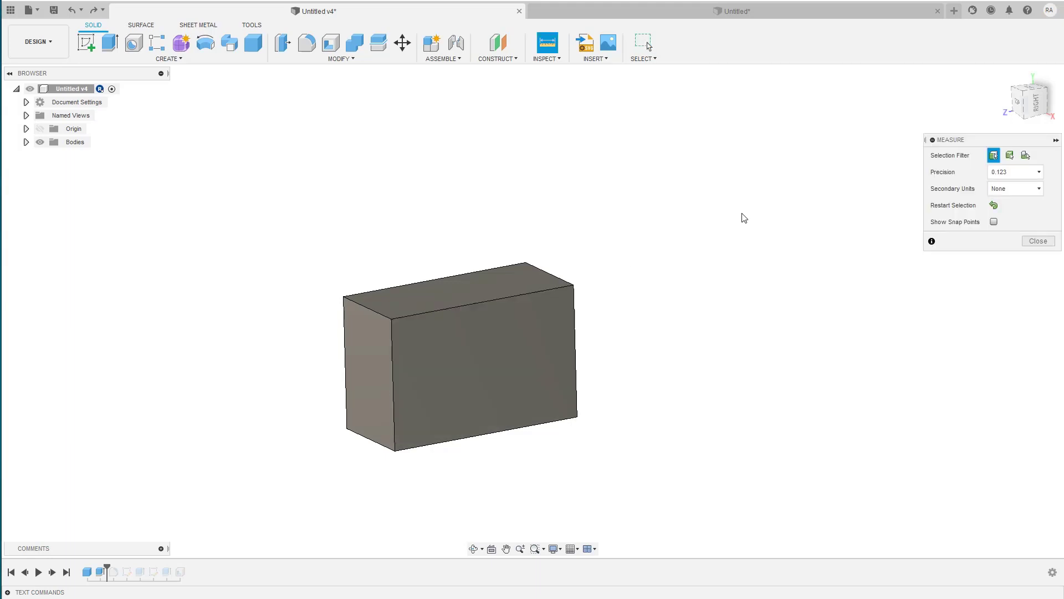
left_click(394, 372)
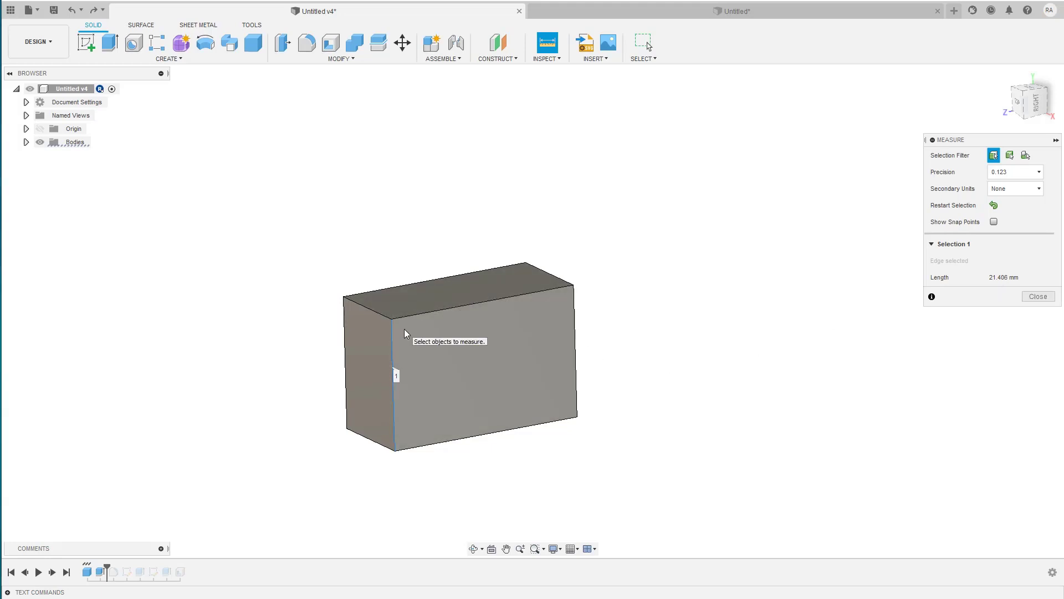
key("Escape")
Step: Fillet the upper and lower edges of the narrow end face using the standard Fillet type with a constant radius of 21.406 mm/2
key("f")
left_click(369, 314)
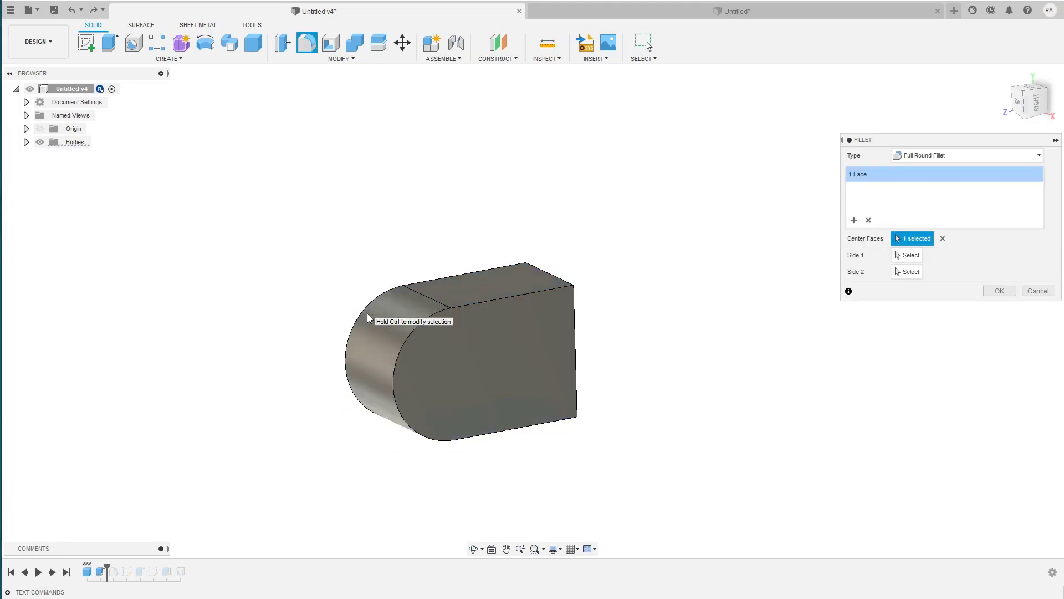
left_click(914, 156)
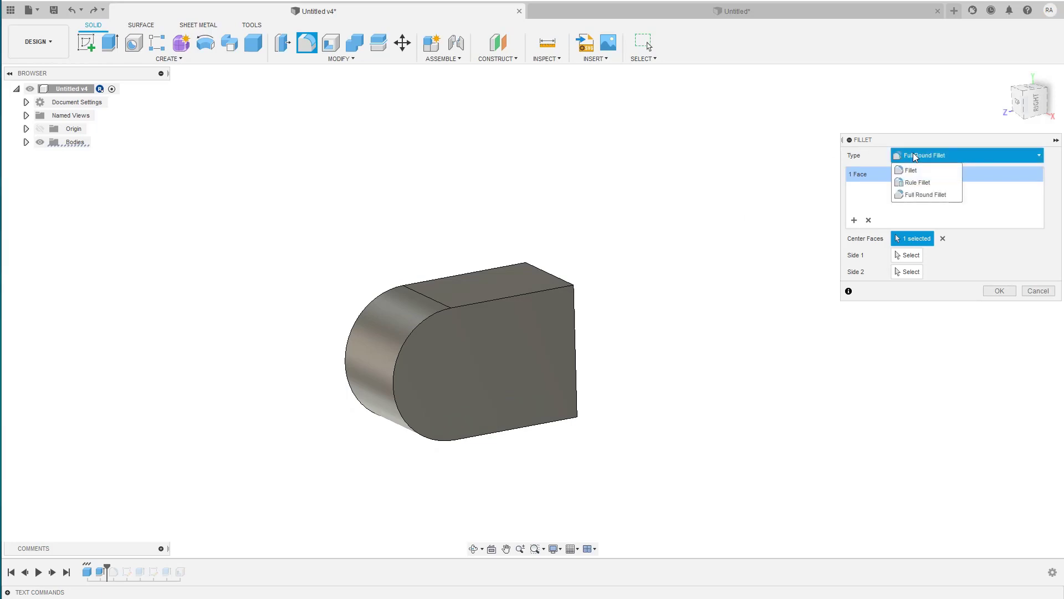
left_click(916, 172)
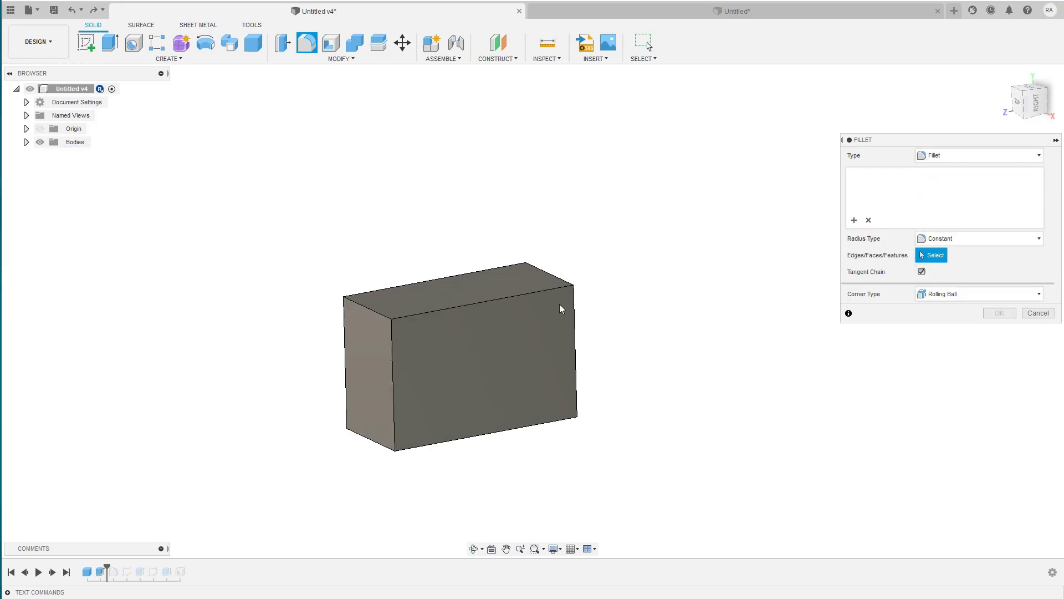
left_click(364, 306)
left_click(372, 442)
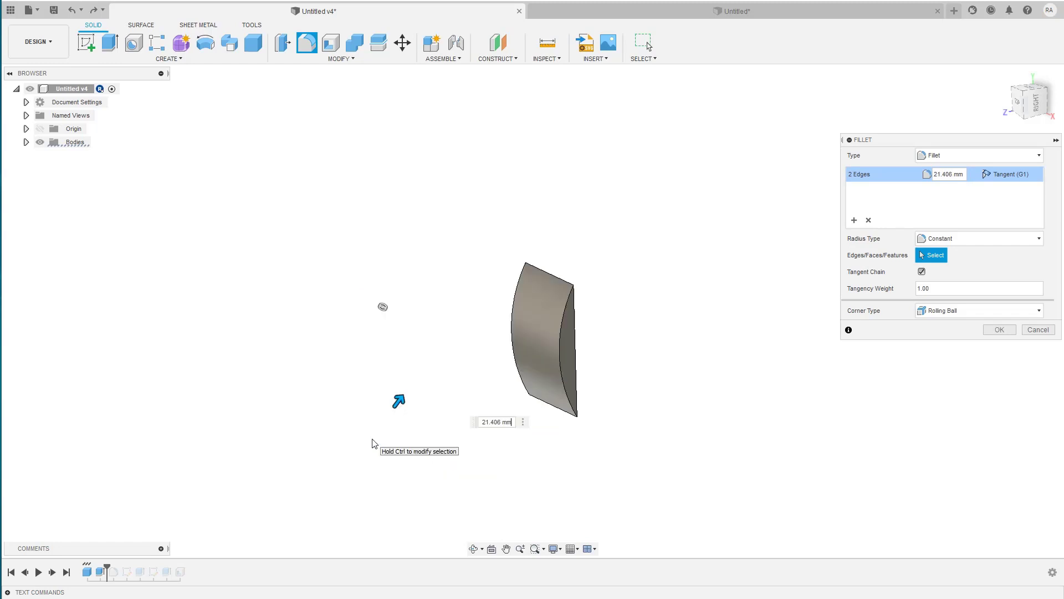
type("/2")
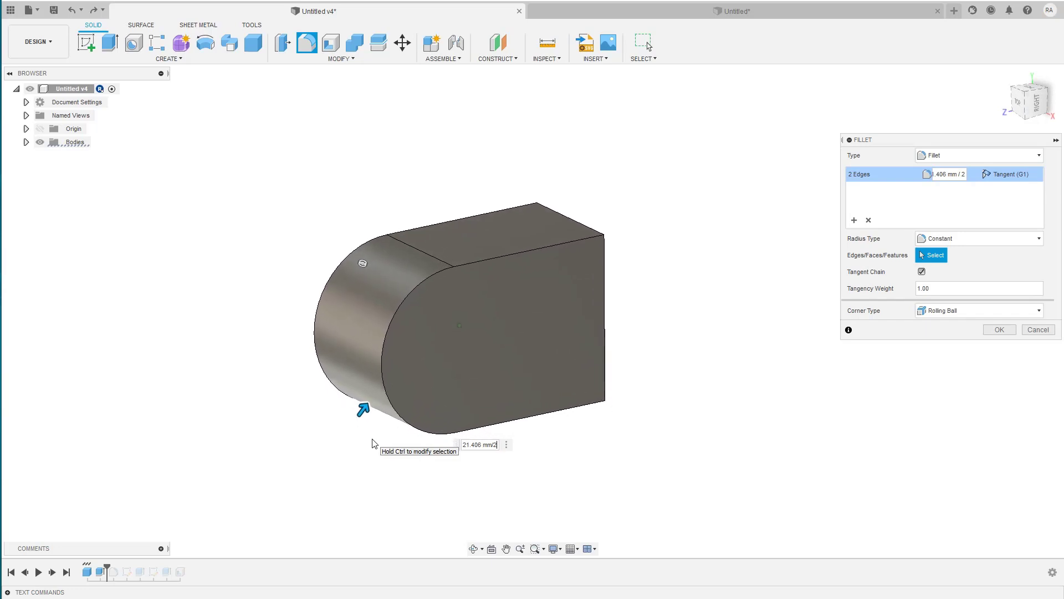
key("Return")
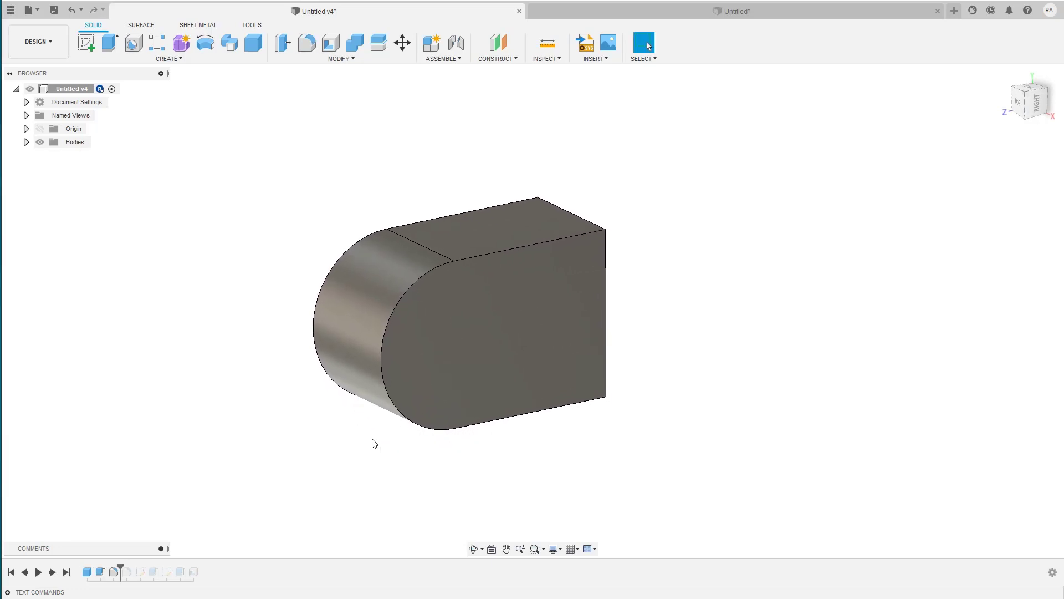
Step: Make the filleted block taller by reducing the depth of its top cut, and inspect the filleted end
double_click(100, 572)
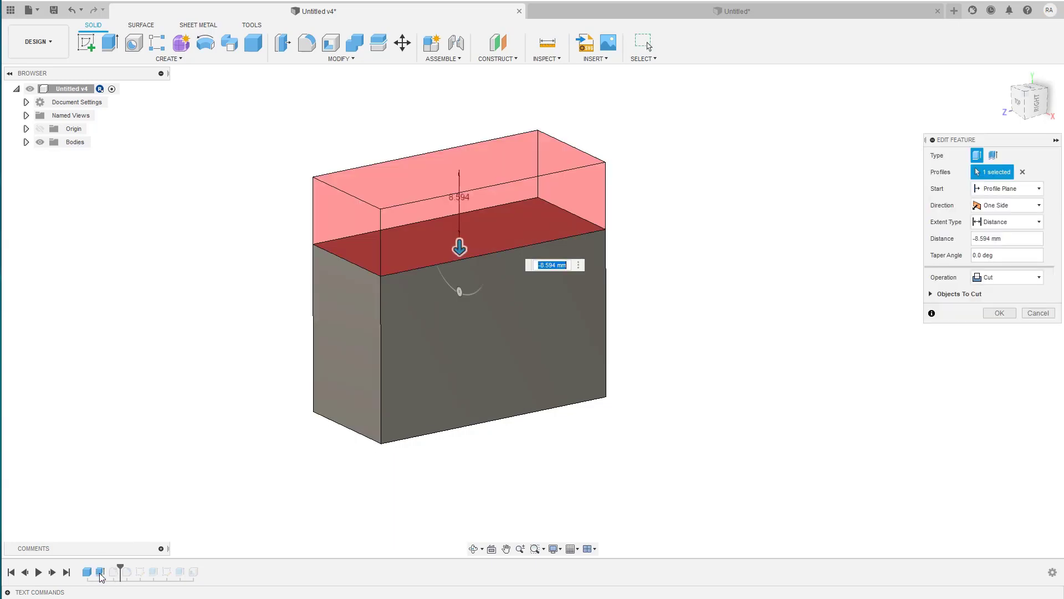
left_click_drag(459, 248, 458, 203)
key("Return")
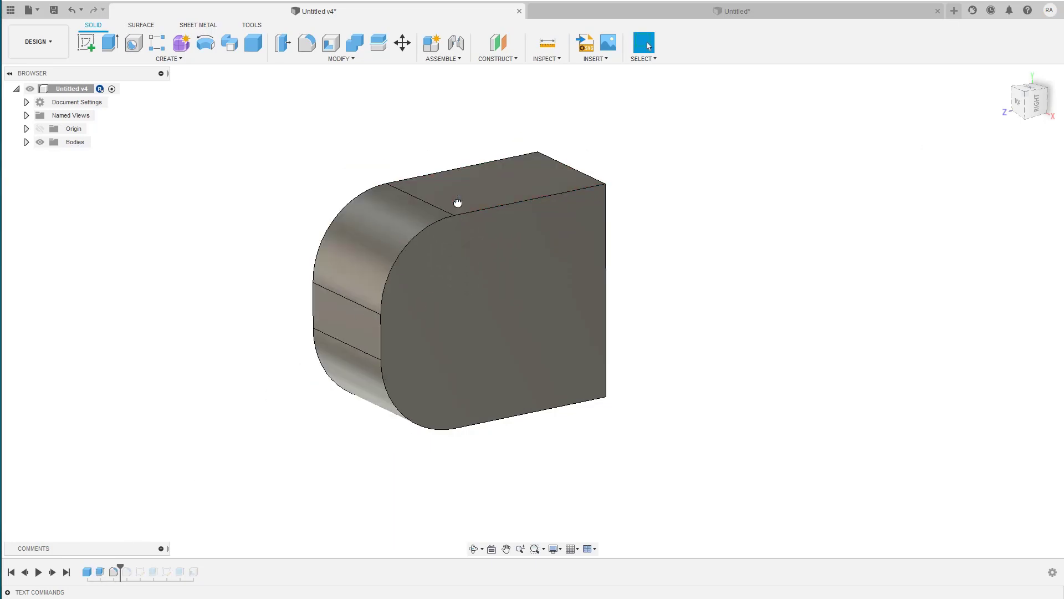
middle_click_drag(458, 204, 447, 214, "shift")
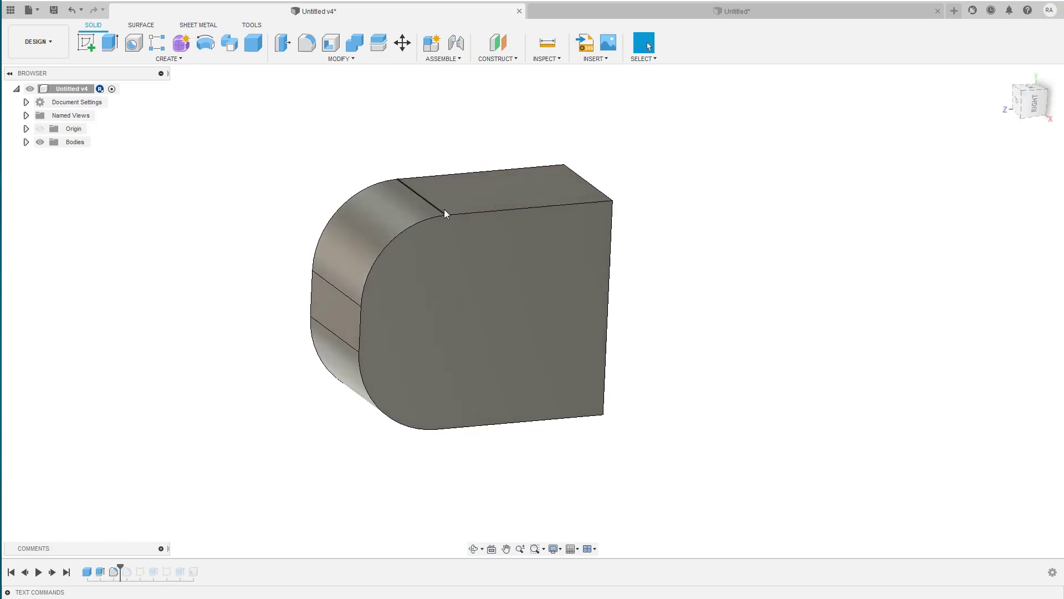
middle_click_drag(444, 209, 409, 293, "shift")
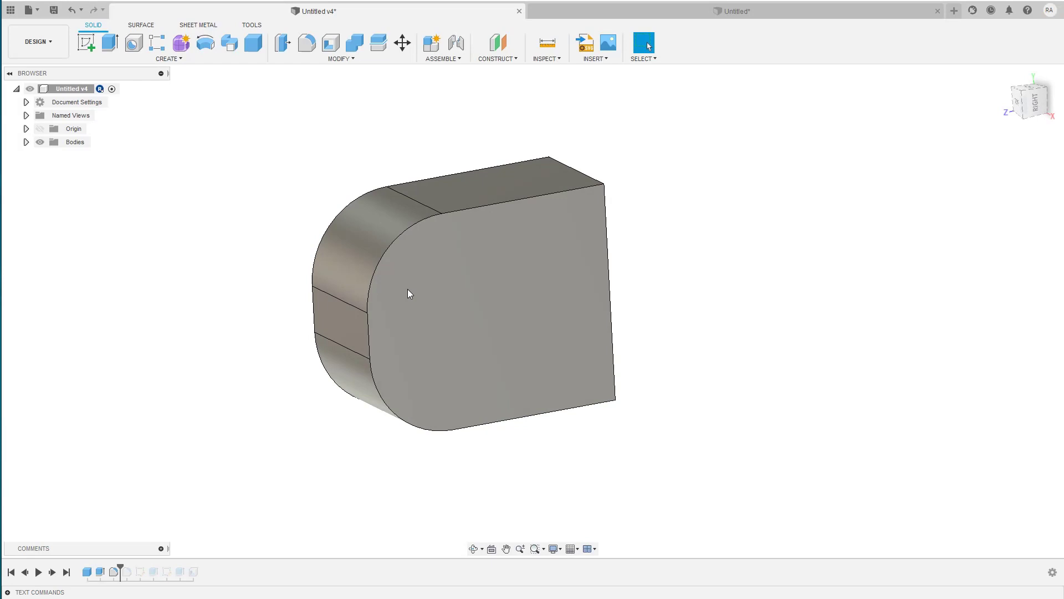
scroll(404, 309, "up", 2)
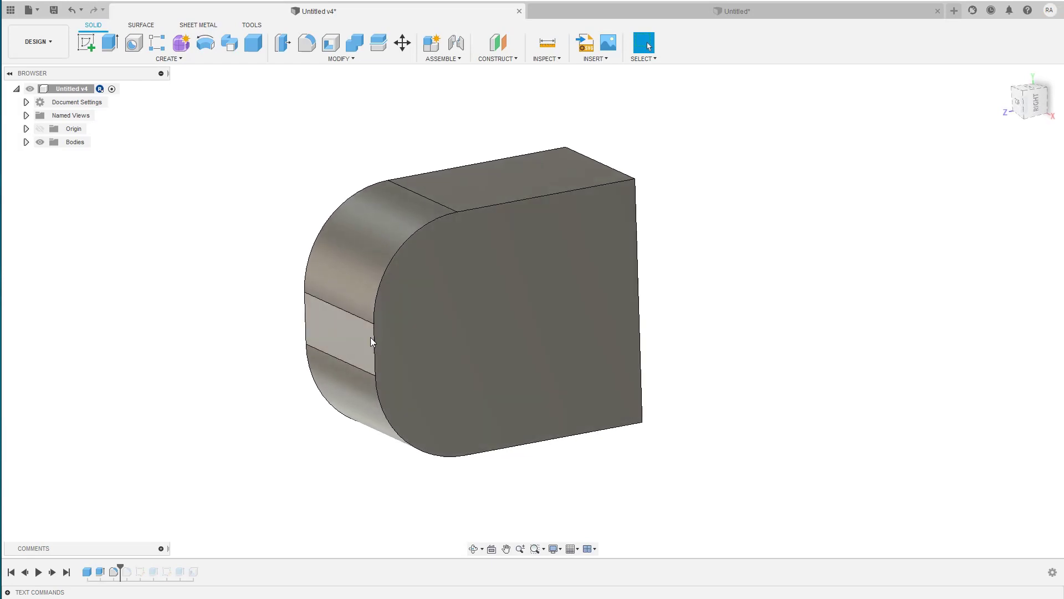